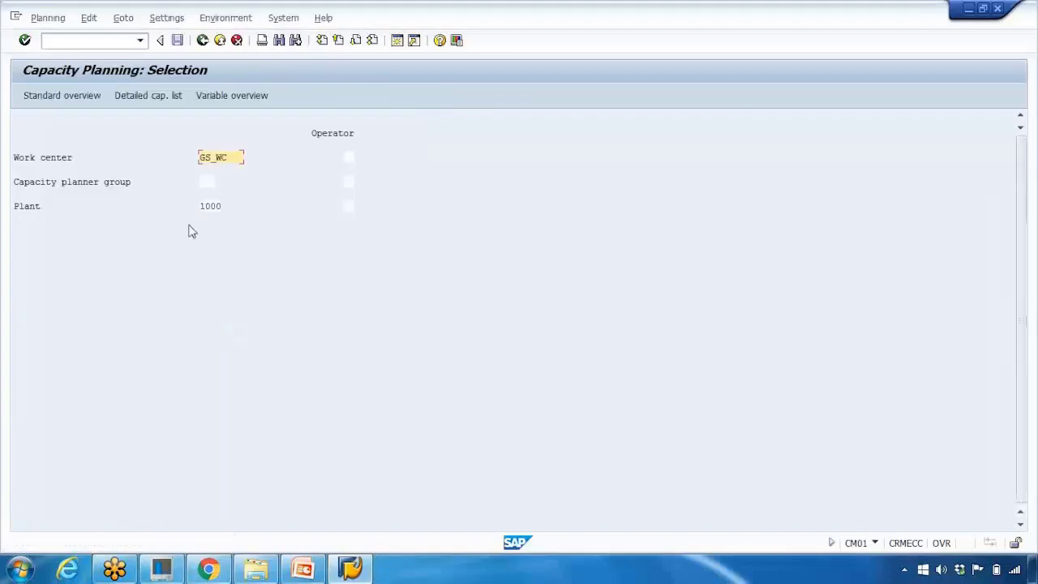
Step: Display the standard capacity overview for work center GS_WC in plant 1000, leaving the capacity planner group empty
{"action": "left_click", "coordinate": [230, 158]}
{"action": "left_click_drag", "start_coordinate": [233, 157], "coordinate": [181, 157]}
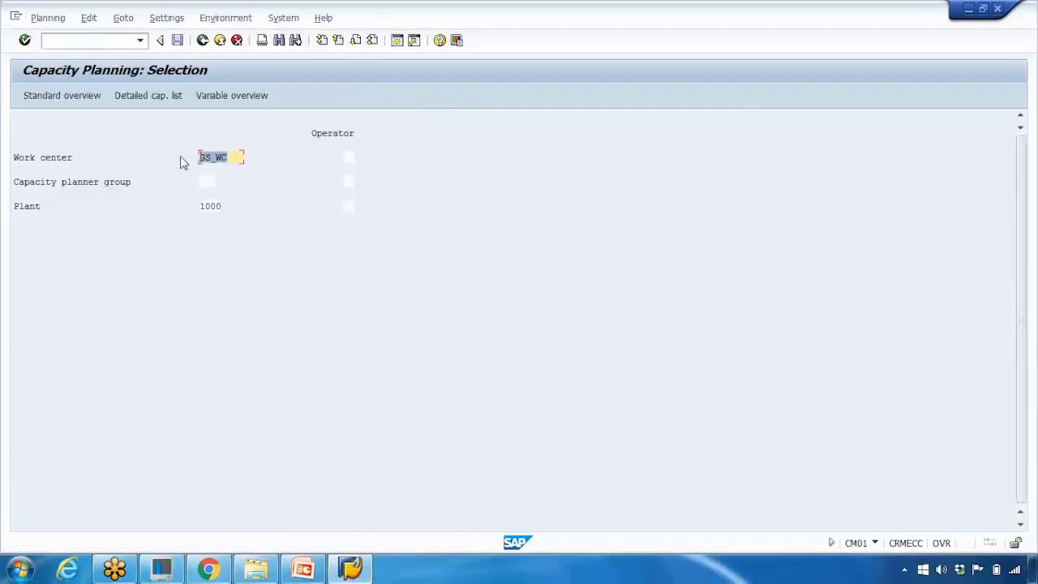
{"action": "double_click", "coordinate": [202, 206]}
{"action": "left_click", "coordinate": [202, 182]}
{"action": "left_click", "coordinate": [59, 102]}
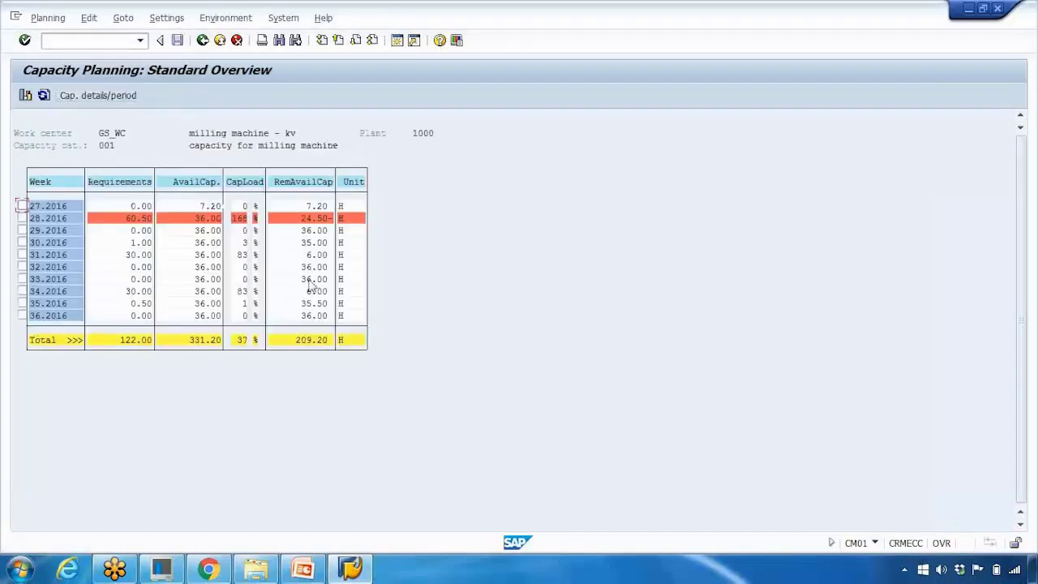
Step: Examine the week, requirements and available capacity columns of the standard overview
{"action": "left_click", "coordinate": [40, 210]}
{"action": "left_click", "coordinate": [38, 231]}
{"action": "left_click", "coordinate": [123, 185]}
{"action": "left_click", "coordinate": [198, 183]}
Step: Open work center GS_WC with transaction CR02 in a new session
{"action": "left_click", "coordinate": [396, 42]}
{"action": "type", "text": "cr02"}
{"action": "key", "text": "Return"}
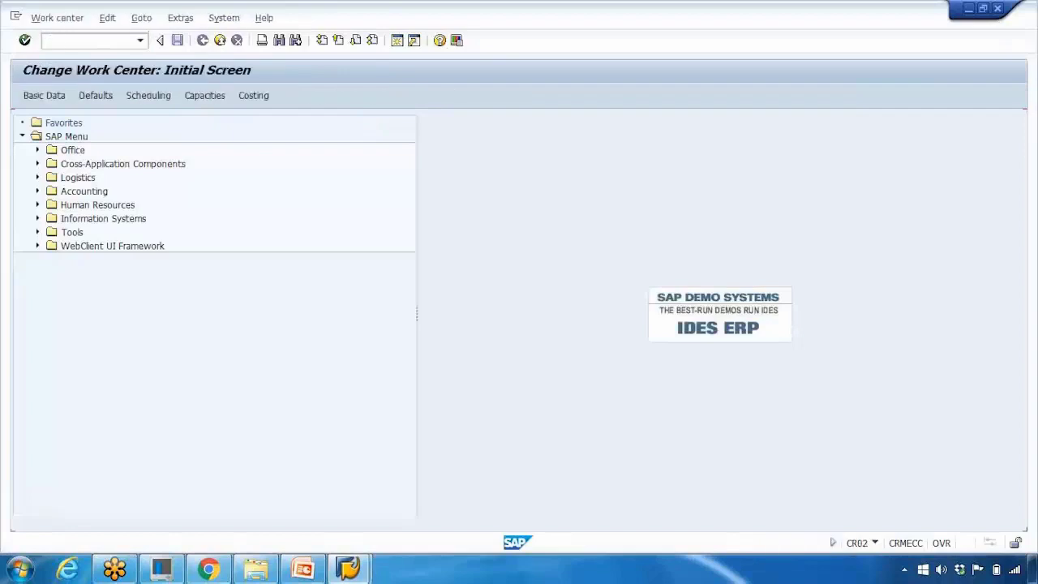
{"action": "key", "text": "Return"}
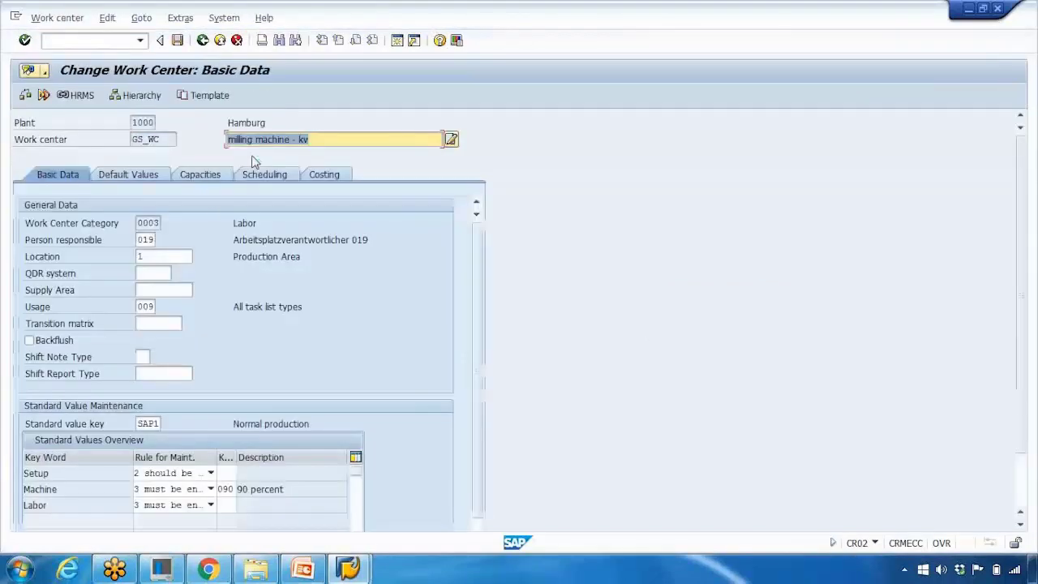
Step: Display the intervals and shifts of the work center's machine capacity and check the start and end times
{"action": "left_click", "coordinate": [200, 175]}
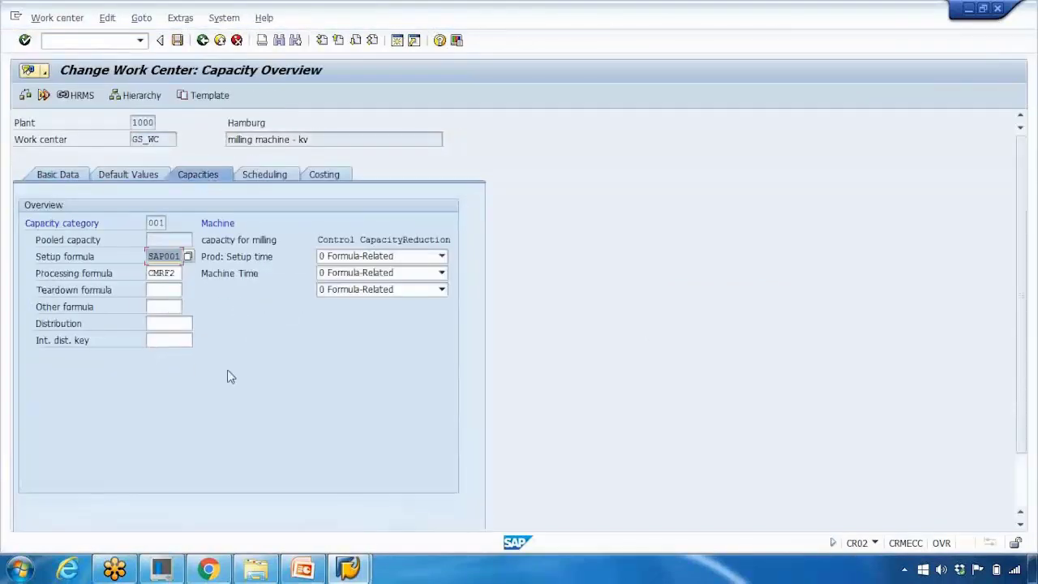
{"action": "left_click_drag", "start_coordinate": [1023, 292], "coordinate": [1004, 357]}
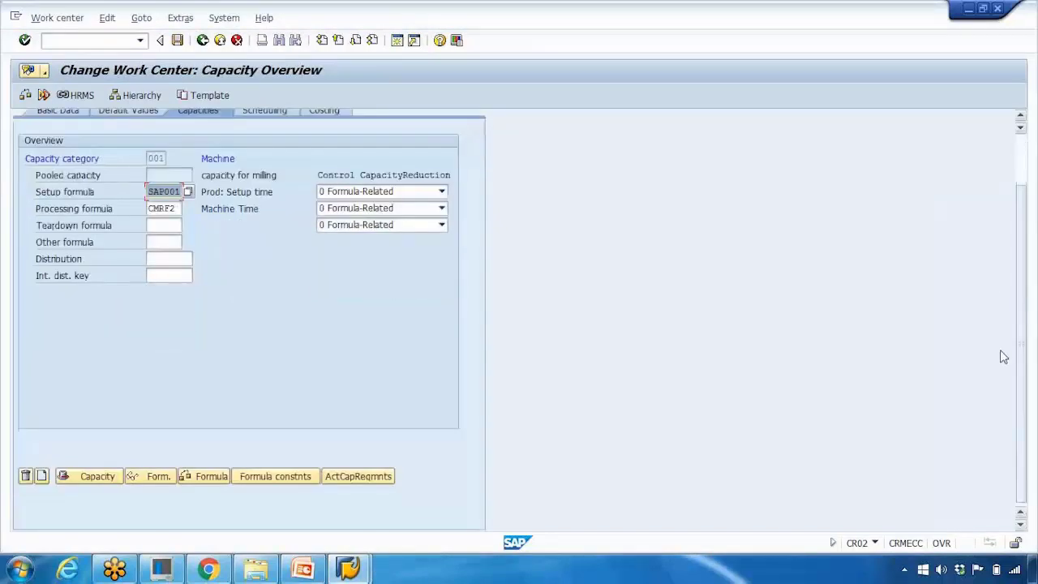
{"action": "left_click", "coordinate": [103, 477]}
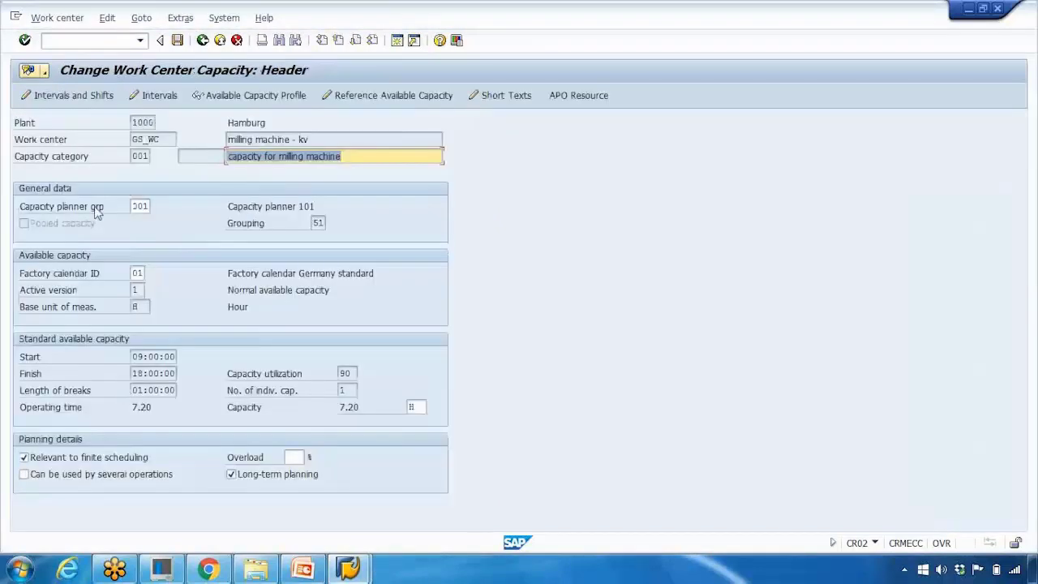
{"action": "left_click", "coordinate": [74, 96]}
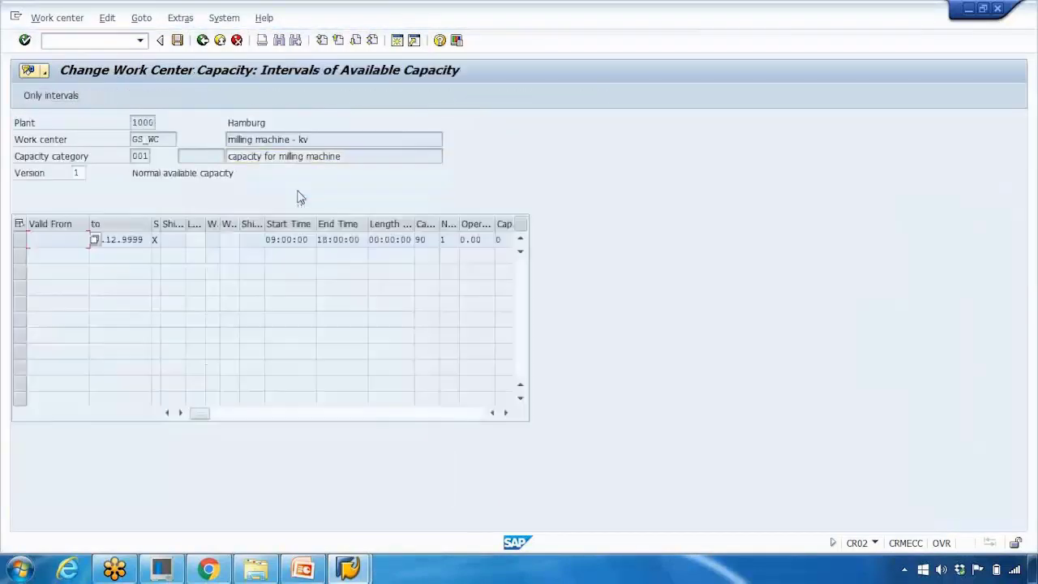
{"action": "left_click_drag", "start_coordinate": [270, 241], "coordinate": [384, 247]}
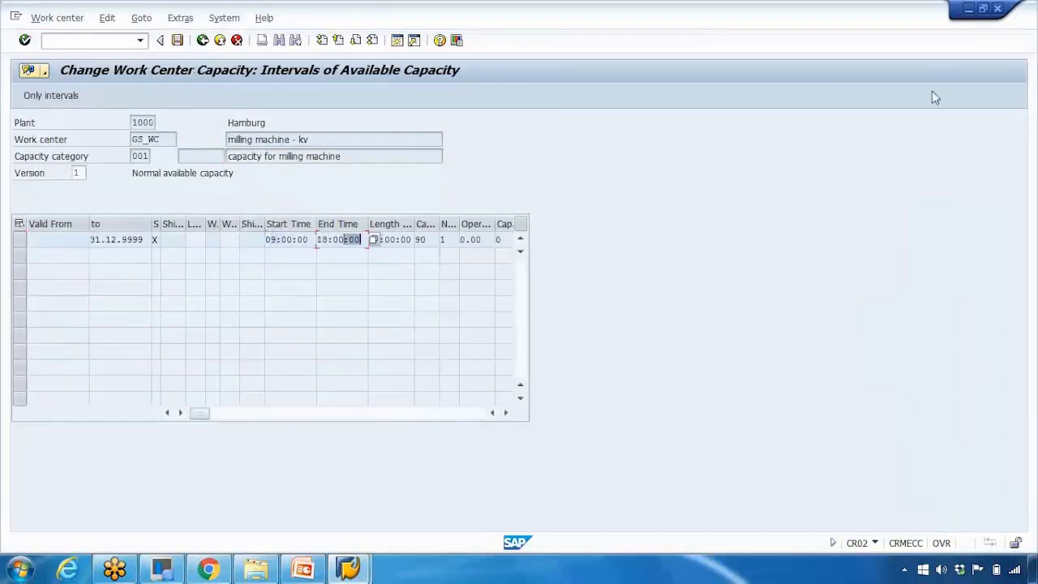
Step: Return to the capacity planning overview and compare requirements, available capacity, load and remaining capacity for weeks 28 to 31 of 2016
{"action": "left_click", "coordinate": [161, 569]}
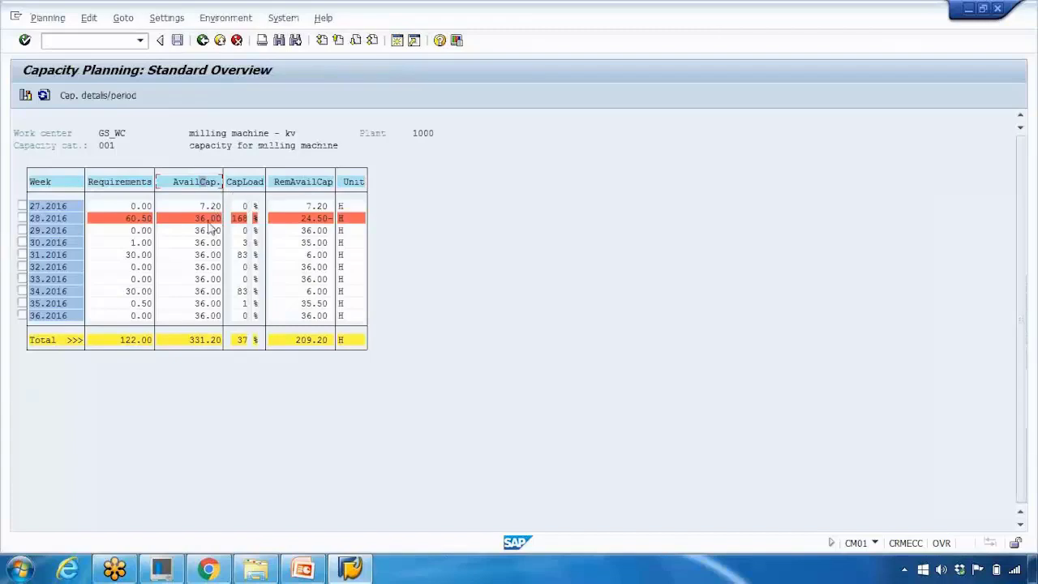
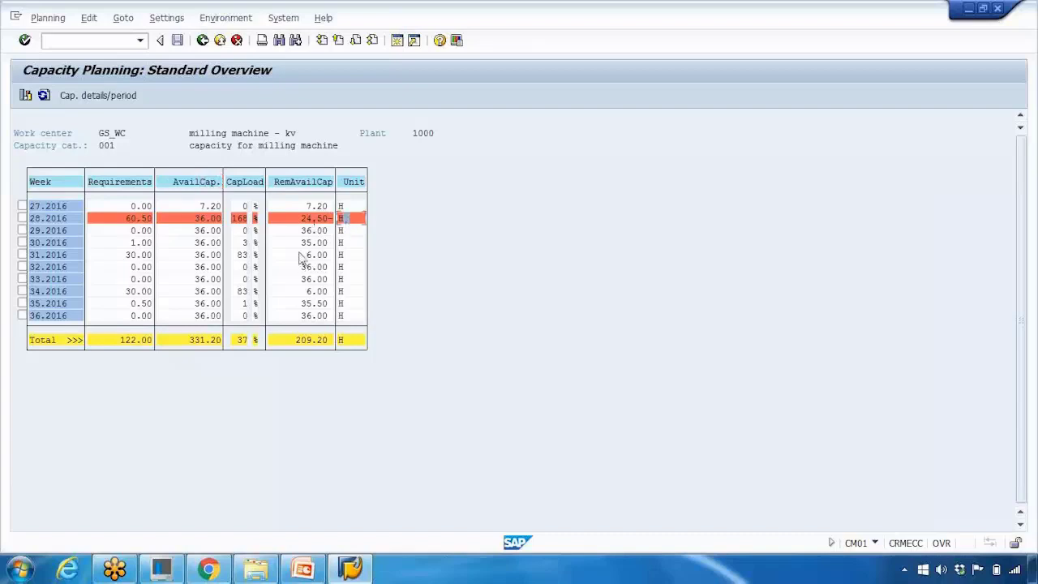
{"action": "left_click", "coordinate": [126, 219]}
{"action": "left_click", "coordinate": [199, 219]}
{"action": "left_click", "coordinate": [135, 255]}
{"action": "left_click", "coordinate": [202, 256]}
{"action": "left_click", "coordinate": [133, 257]}
{"action": "left_click", "coordinate": [241, 256]}
{"action": "left_click", "coordinate": [315, 257]}
{"action": "left_click", "coordinate": [311, 219]}
{"action": "left_click", "coordinate": [312, 230]}
{"action": "left_click", "coordinate": [305, 221]}
{"action": "left_click", "coordinate": [314, 232]}
{"action": "left_click", "coordinate": [130, 221]}
Step: Display the capacity details for week 28.2016 from the standard overview
{"action": "double_click", "coordinate": [68, 221]}
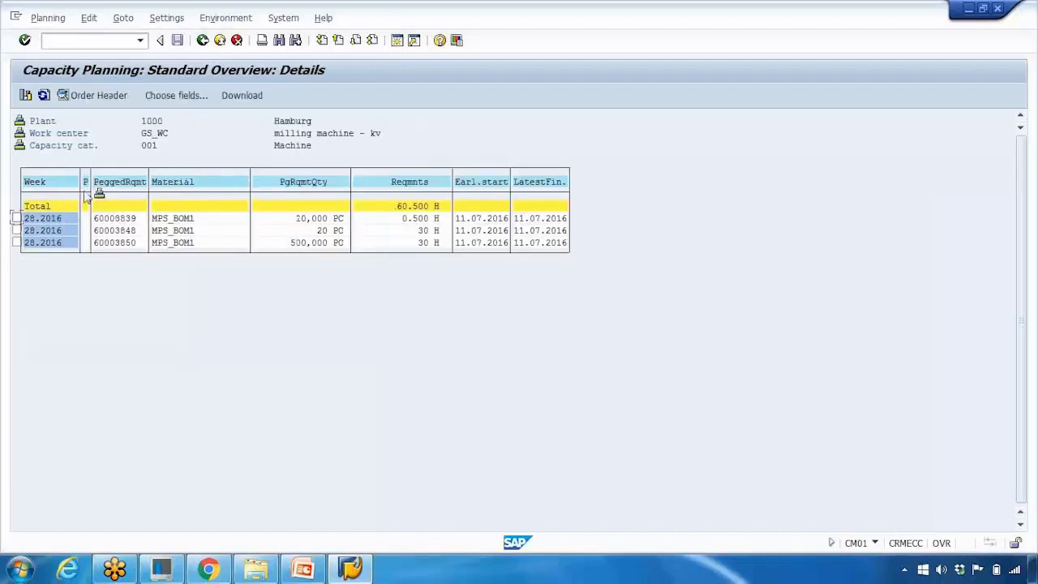
{"action": "key", "text": "F3"}
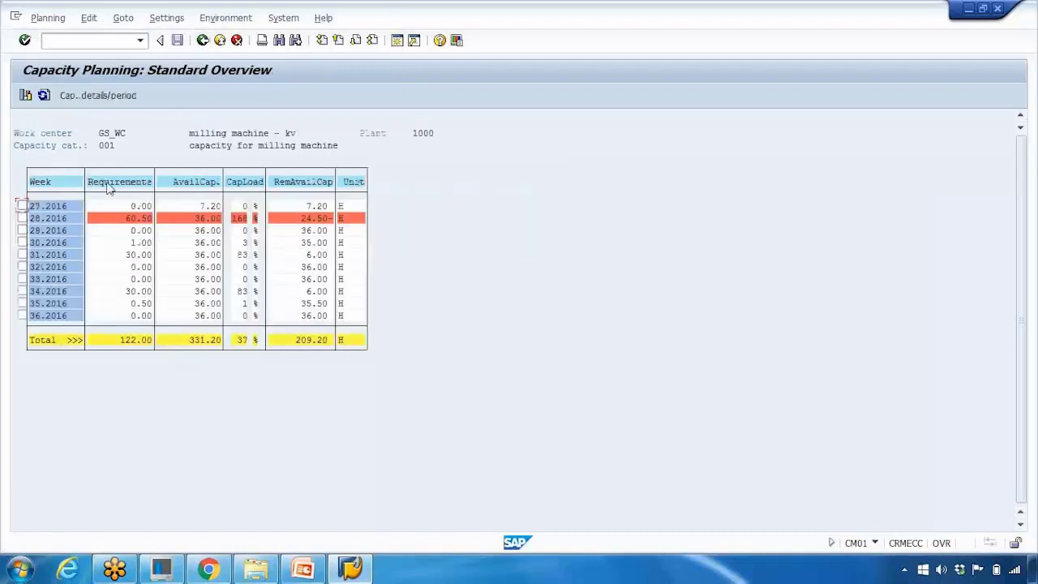
{"action": "left_click", "coordinate": [21, 218]}
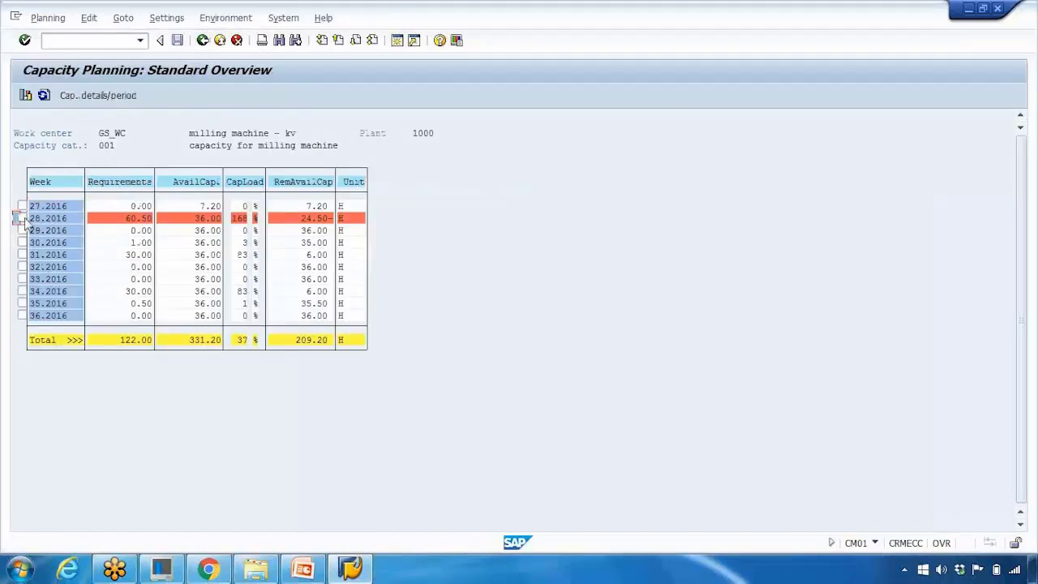
{"action": "left_click", "coordinate": [96, 96]}
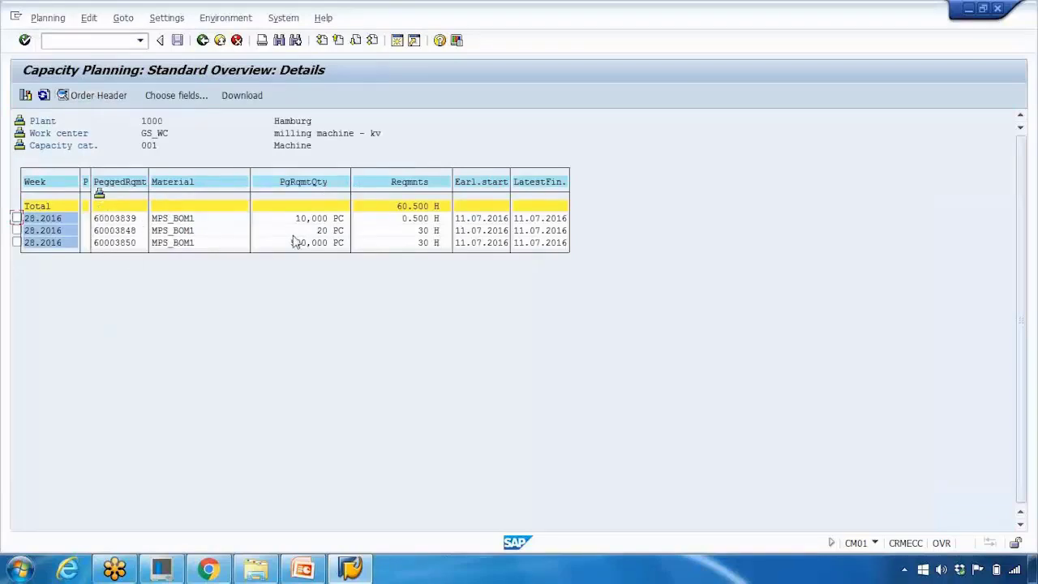
Step: Inspect the headers of week 28's 500,000 PC and 10,000 PC production orders, and return to the standard overview
{"action": "double_click", "coordinate": [115, 247]}
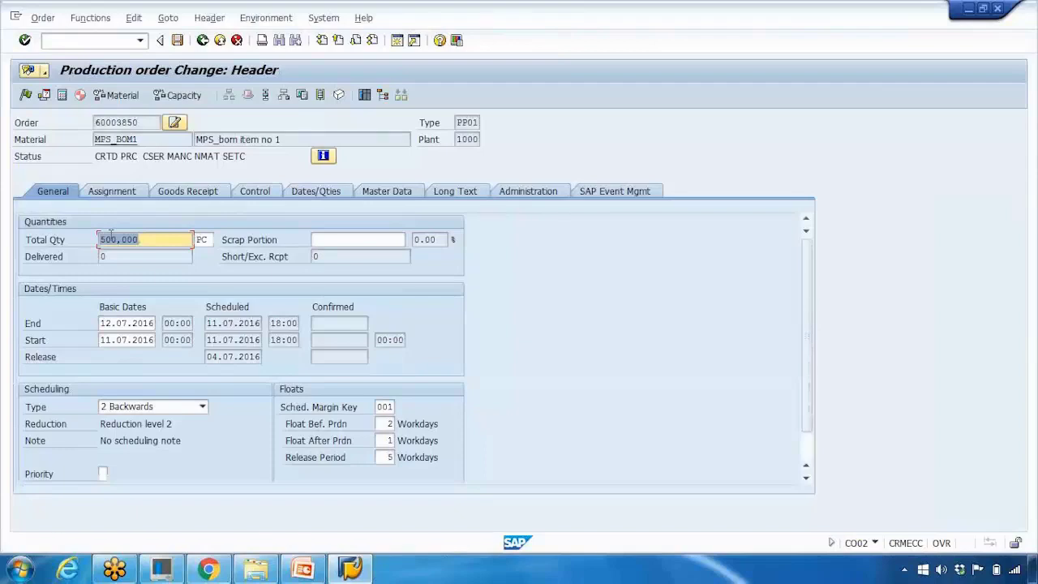
{"action": "left_click", "coordinate": [112, 323]}
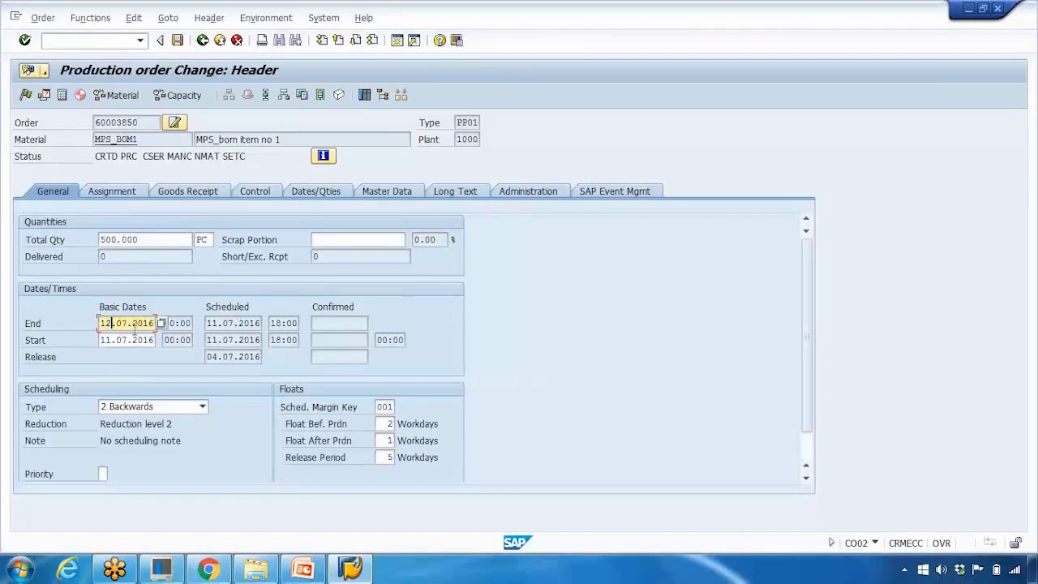
{"action": "left_click", "coordinate": [203, 42]}
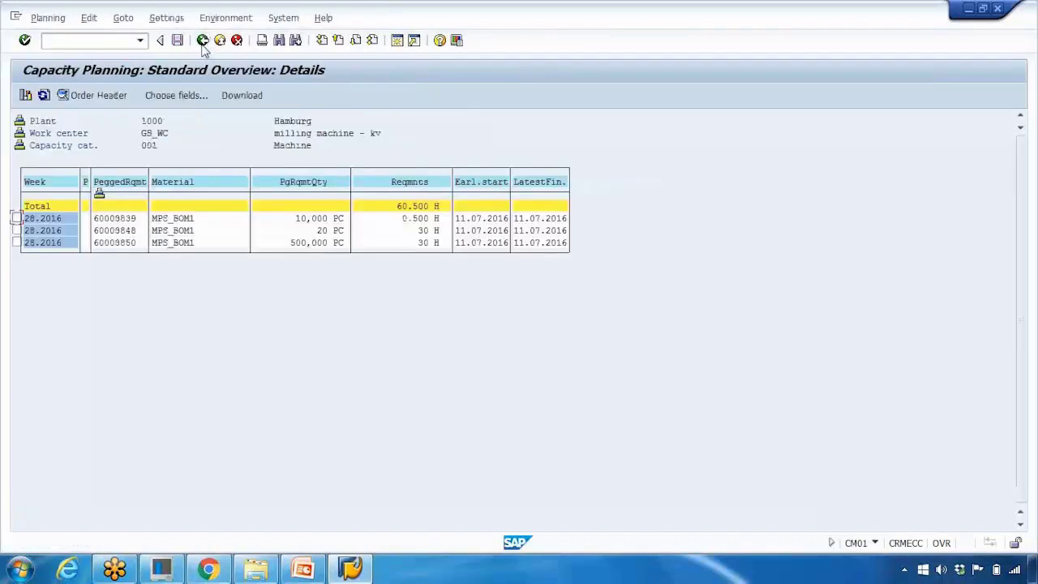
{"action": "double_click", "coordinate": [122, 218]}
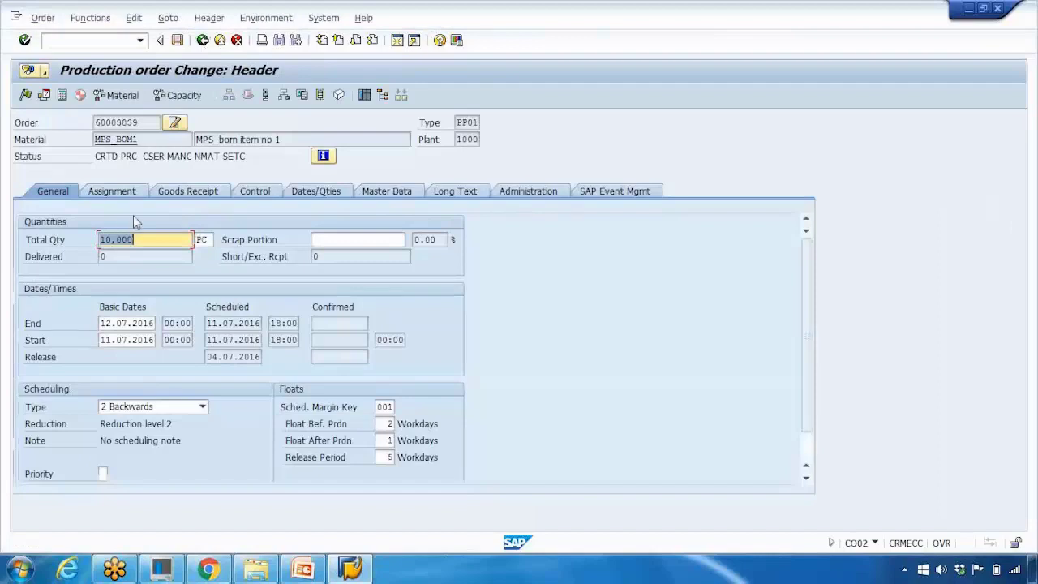
{"action": "left_click", "coordinate": [203, 43]}
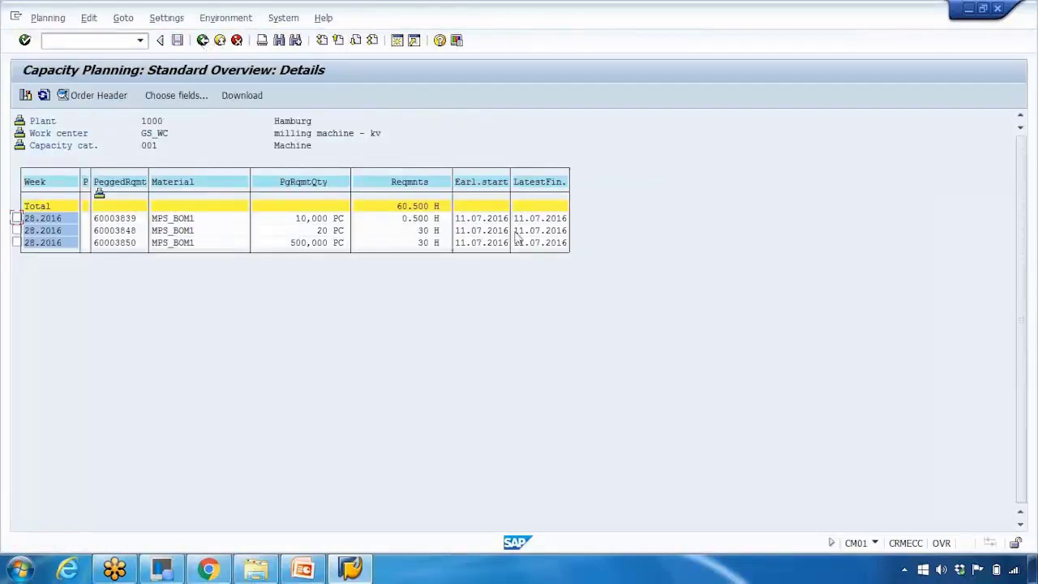
{"action": "left_click", "coordinate": [204, 42]}
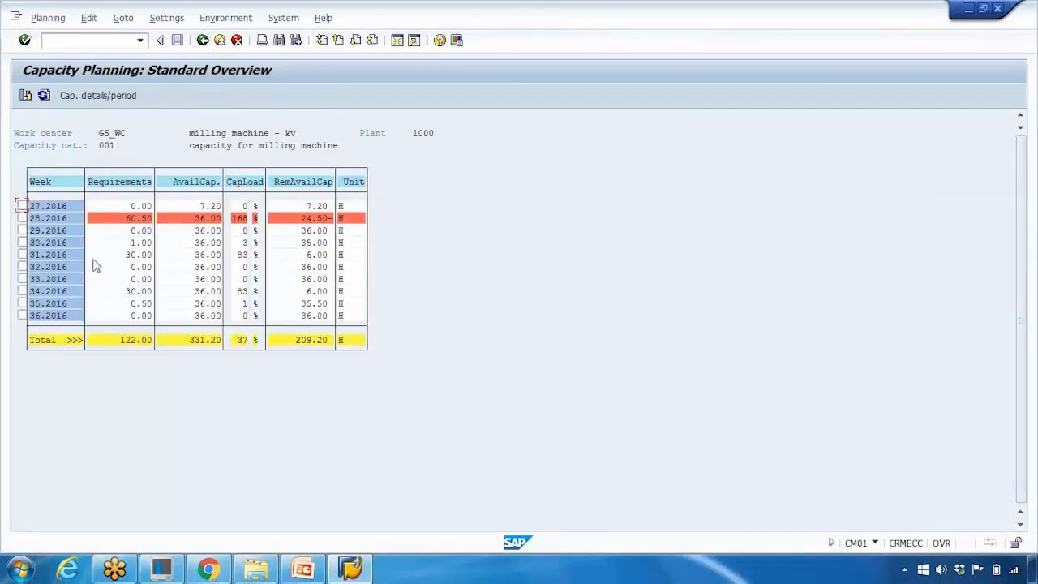
Step: View the pegged orders behind week 30.2016's requirements and return to the standard overview
{"action": "left_click", "coordinate": [137, 245]}
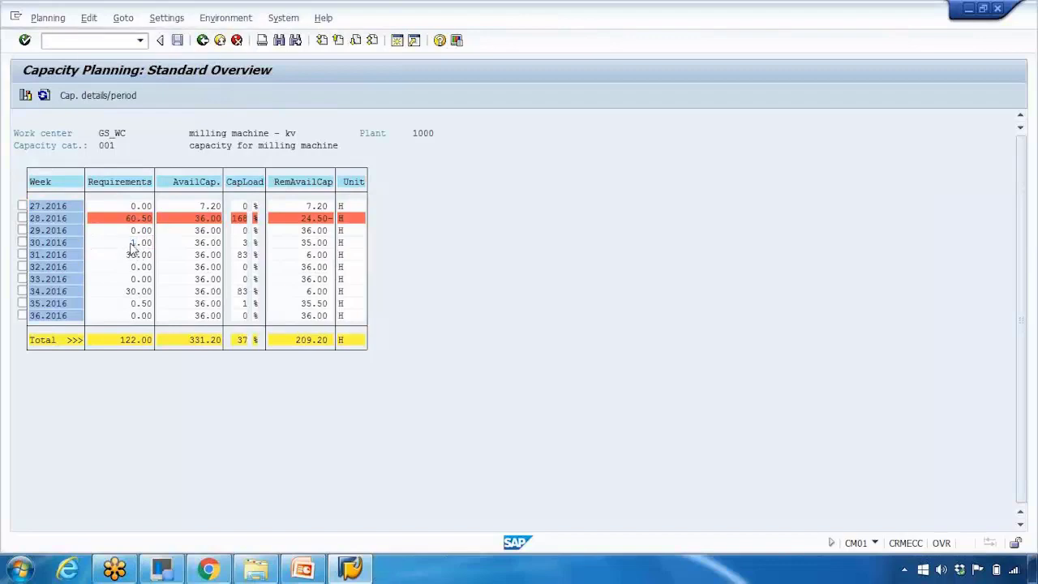
{"action": "double_click", "coordinate": [132, 248]}
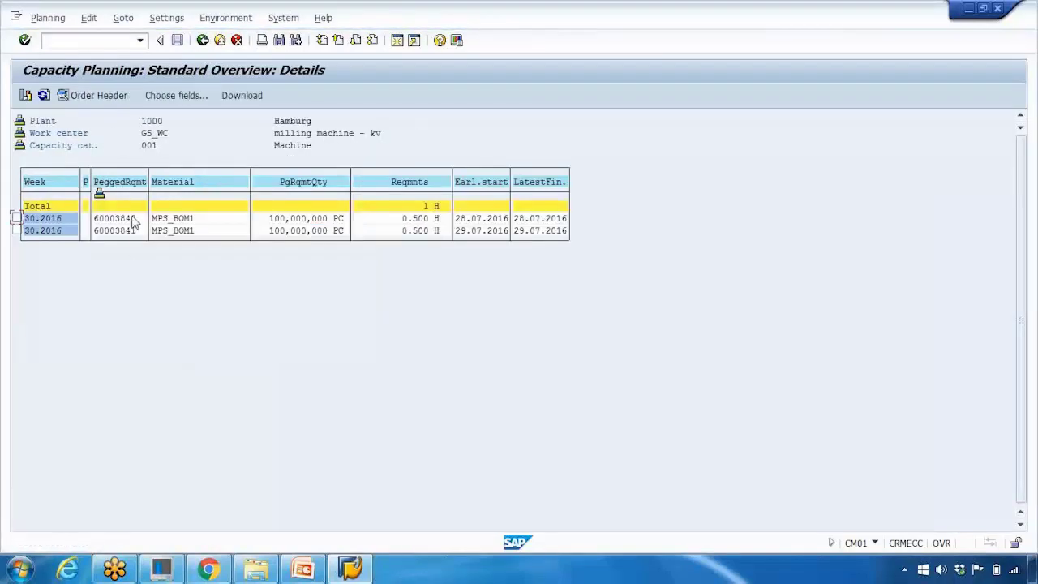
{"action": "left_click", "coordinate": [203, 40]}
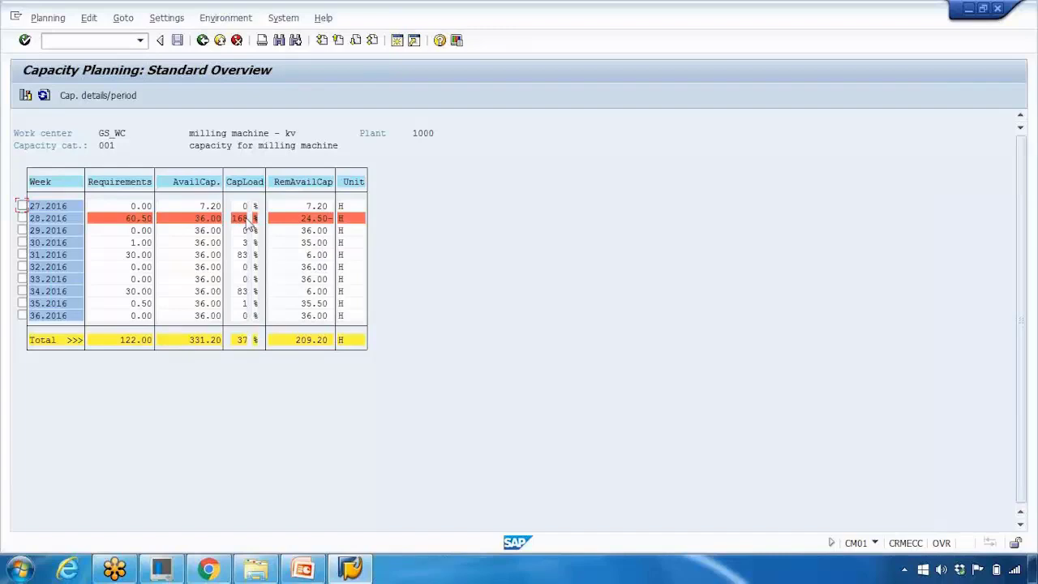
{"action": "left_click", "coordinate": [632, 25]}
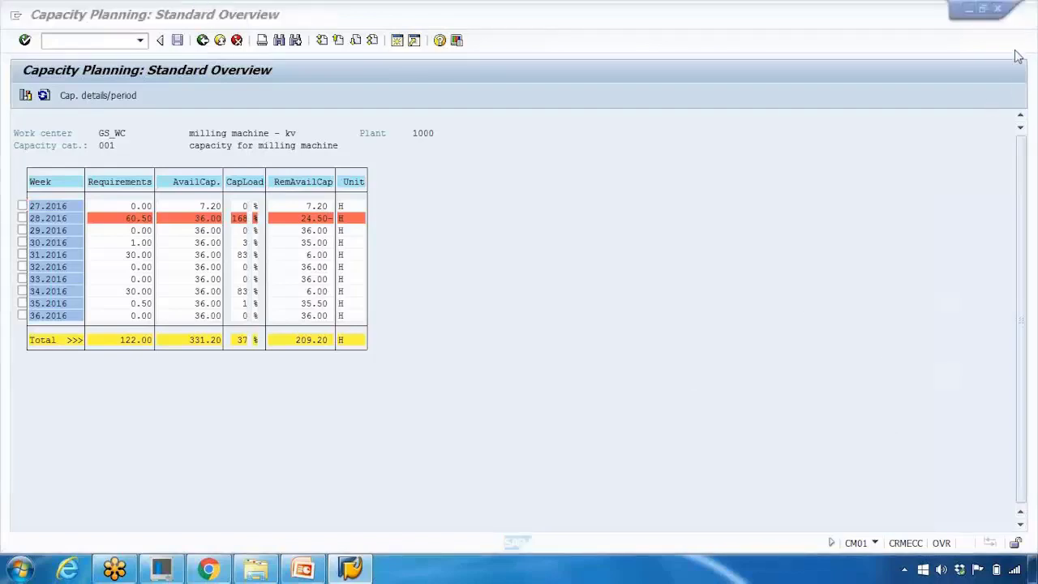
{"action": "left_click", "coordinate": [394, 208]}
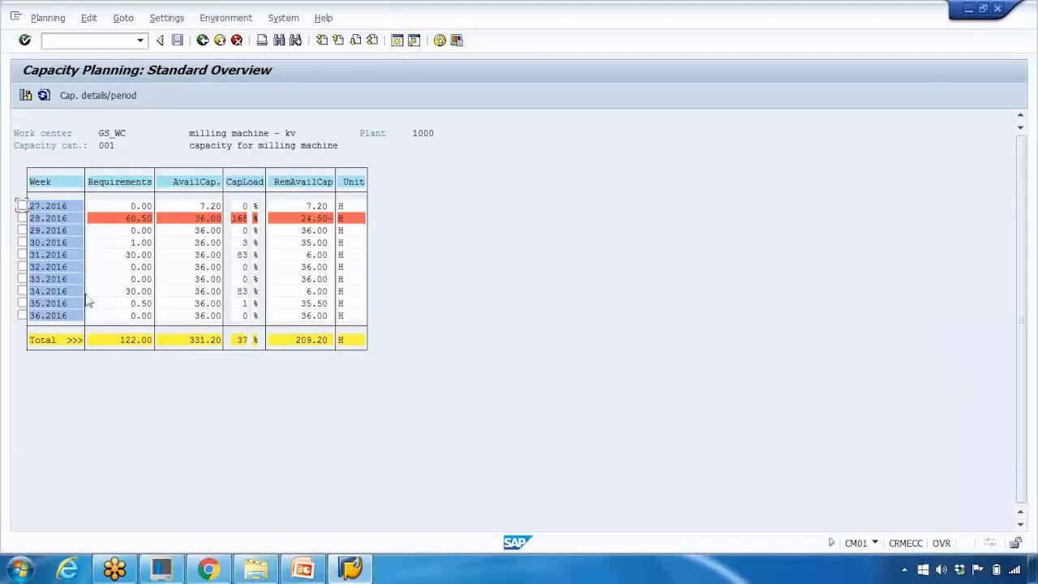
Step: Check the basic start and end dates of the production order in week 31.2016, and return to the standard overview
{"action": "left_click", "coordinate": [60, 255]}
{"action": "double_click", "coordinate": [117, 220]}
{"action": "double_click", "coordinate": [127, 323]}
{"action": "double_click", "coordinate": [126, 340]}
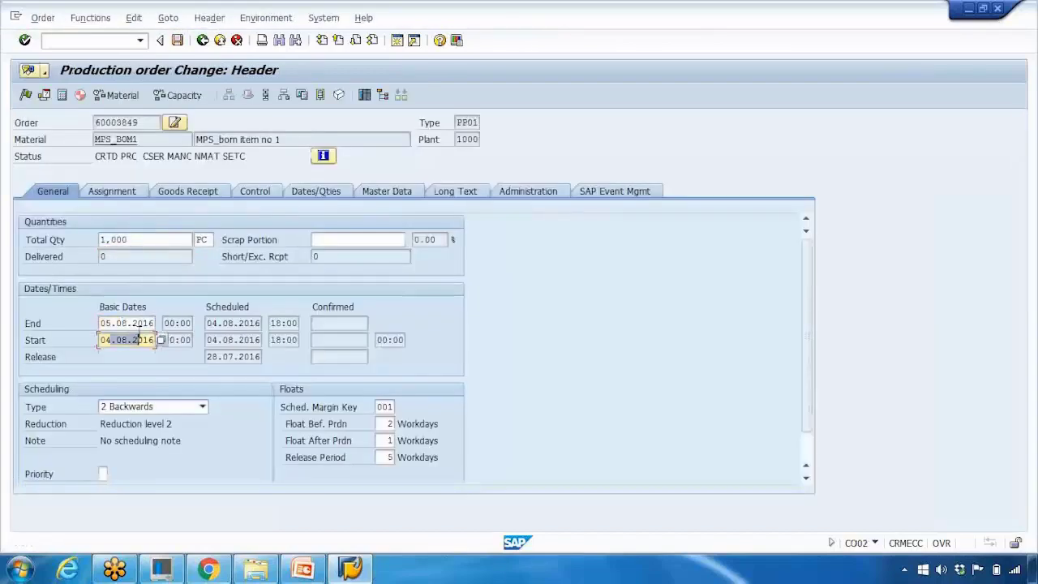
{"action": "left_click", "coordinate": [203, 40]}
{"action": "left_click", "coordinate": [203, 39]}
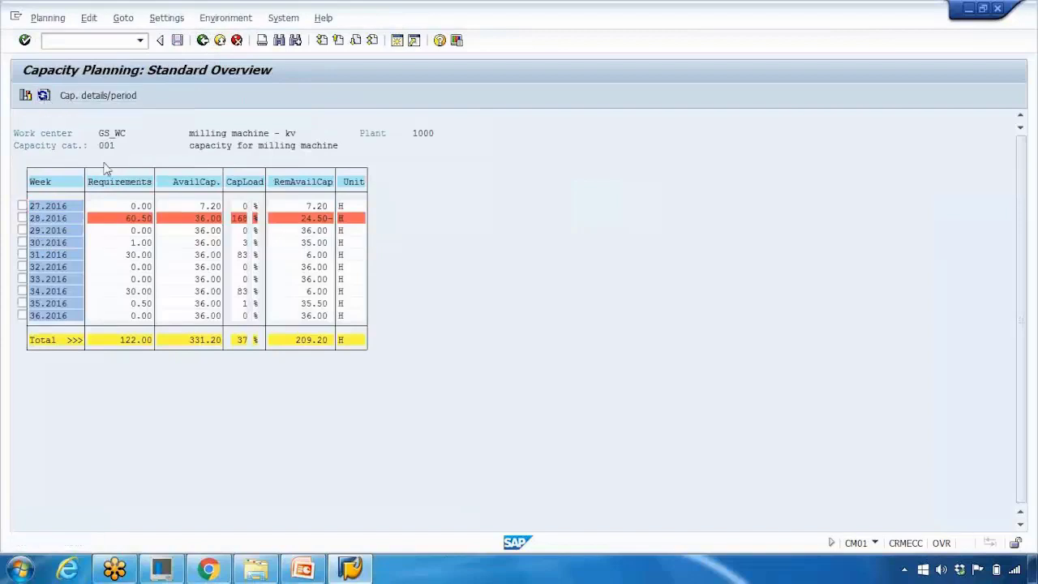
Step: Display the standard overview of GS_WC as a chart in SAP Business Graphics
{"action": "left_click", "coordinate": [25, 96]}
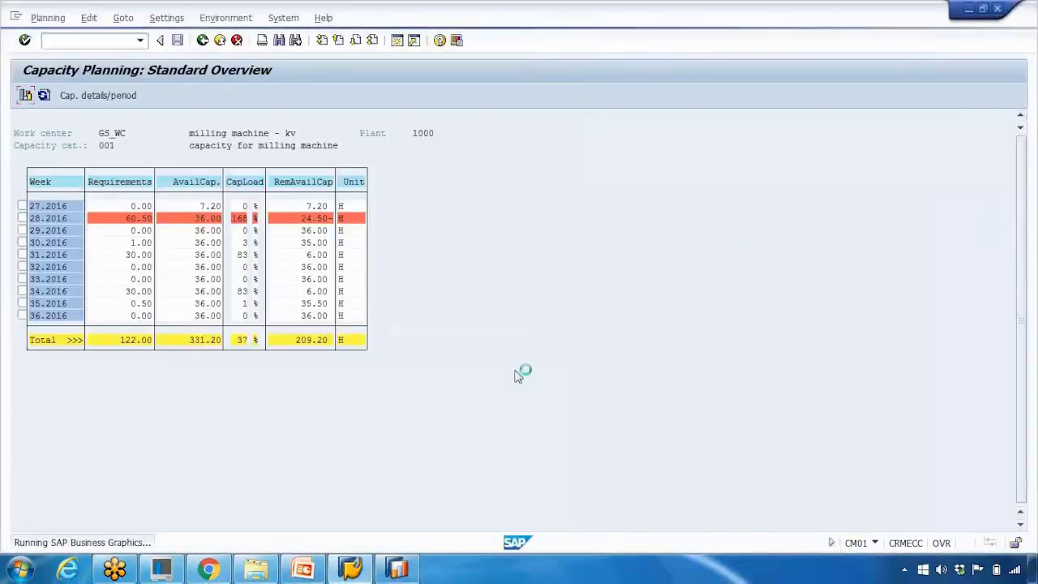
{"action": "left_click", "coordinate": [414, 560]}
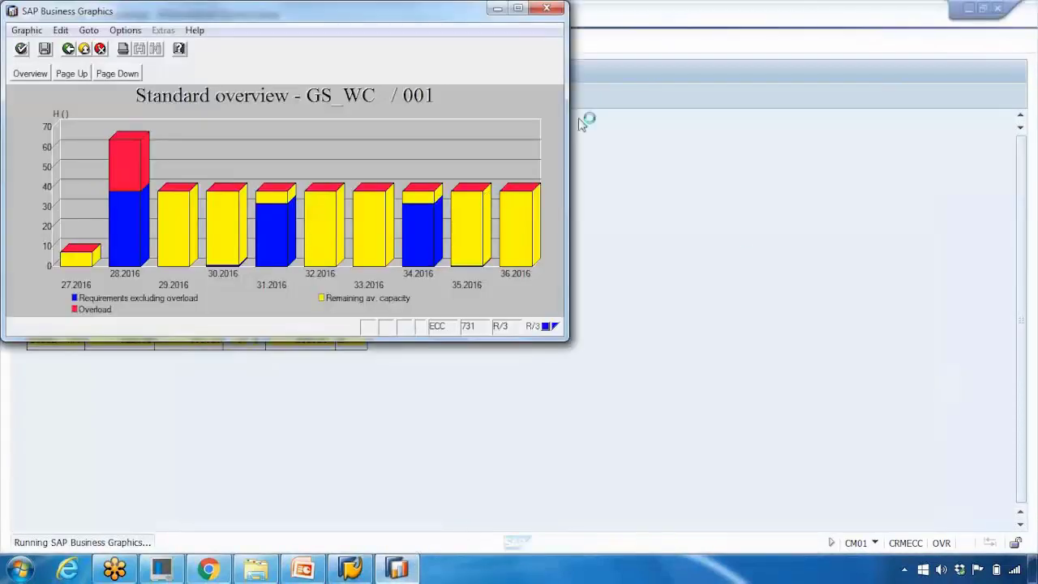